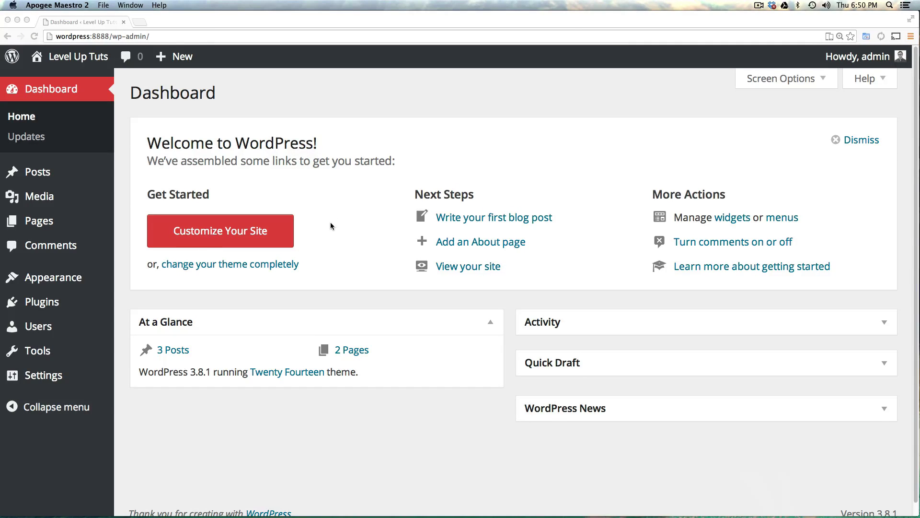
Open the Appearance > Widgets screen in the WordPress admin.
left_click(332, 223)
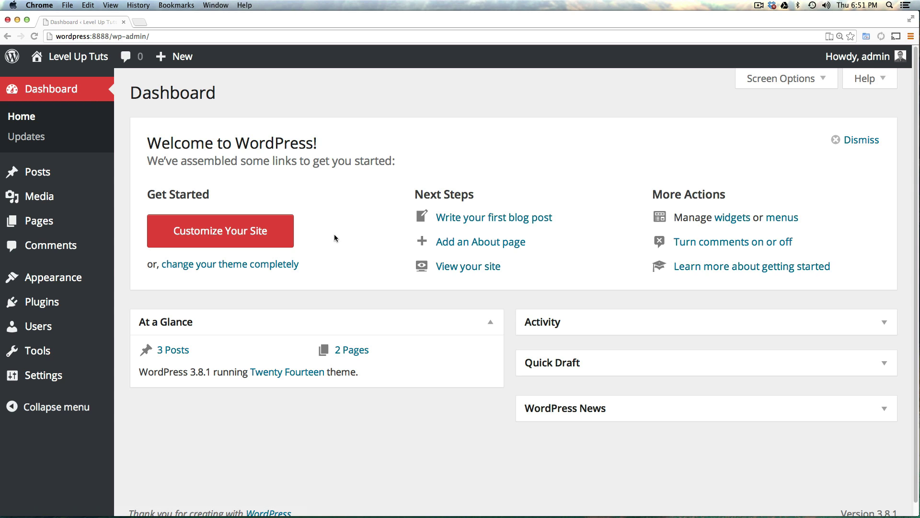
mouse_move(92, 286)
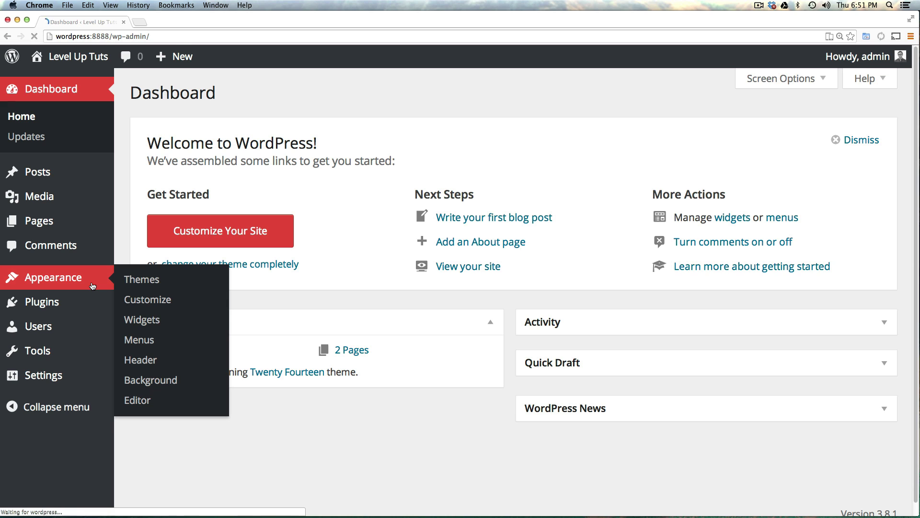
left_click(92, 286)
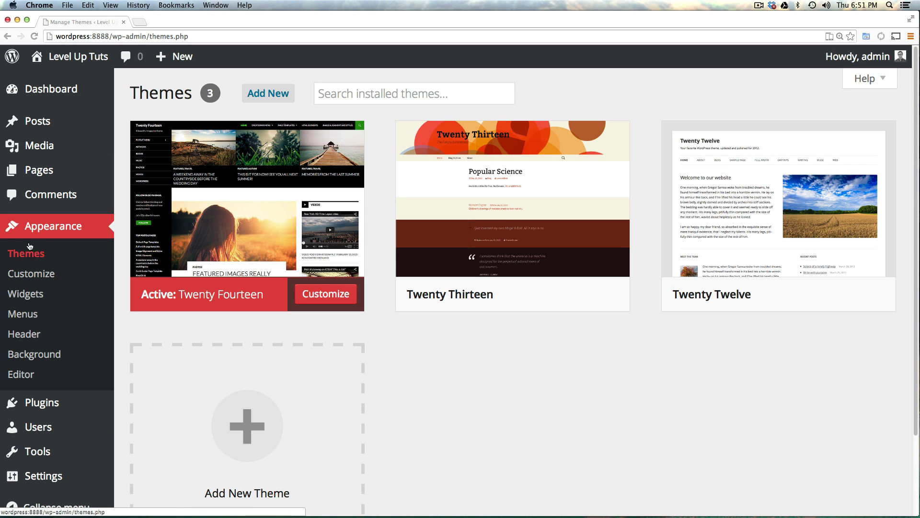
left_click(30, 299)
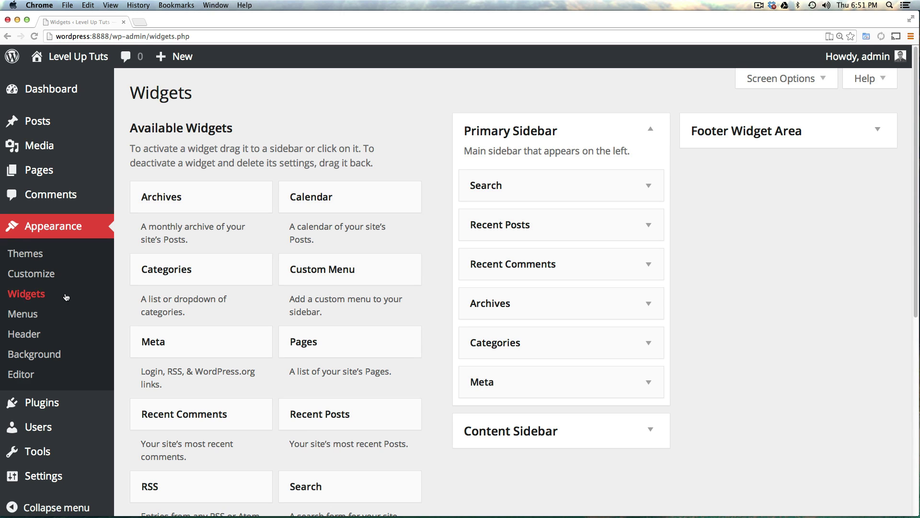
scroll(437, 284, "down", 3)
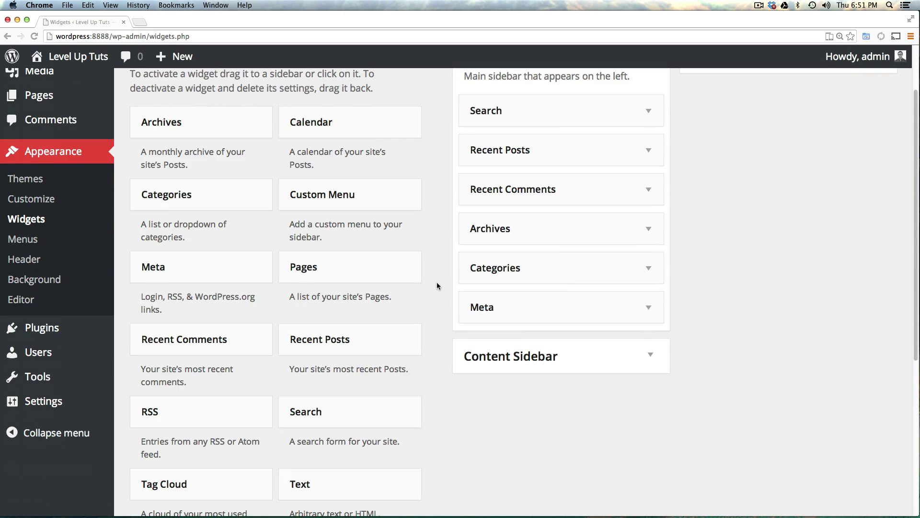
scroll(436, 282, "up", 3)
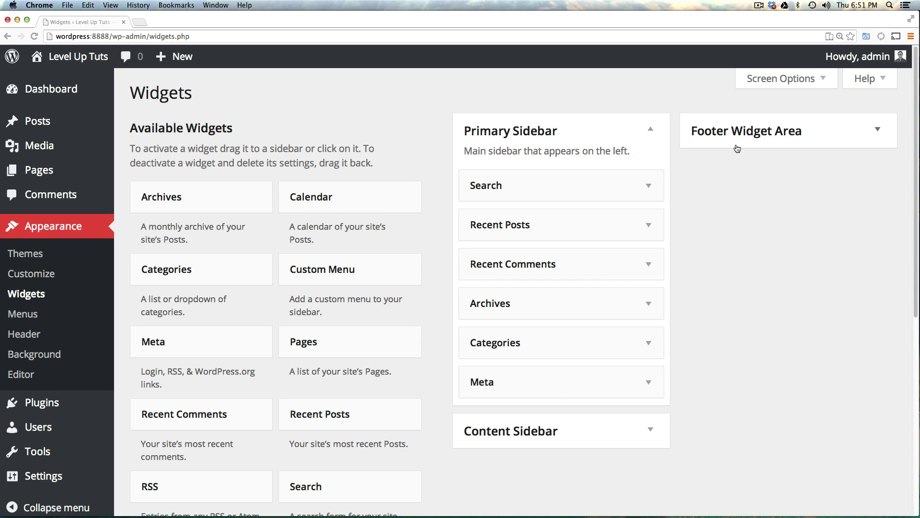
Expand and collapse the Primary Sidebar, Footer Widget Area and Content Sidebar panels.
left_click(649, 128)
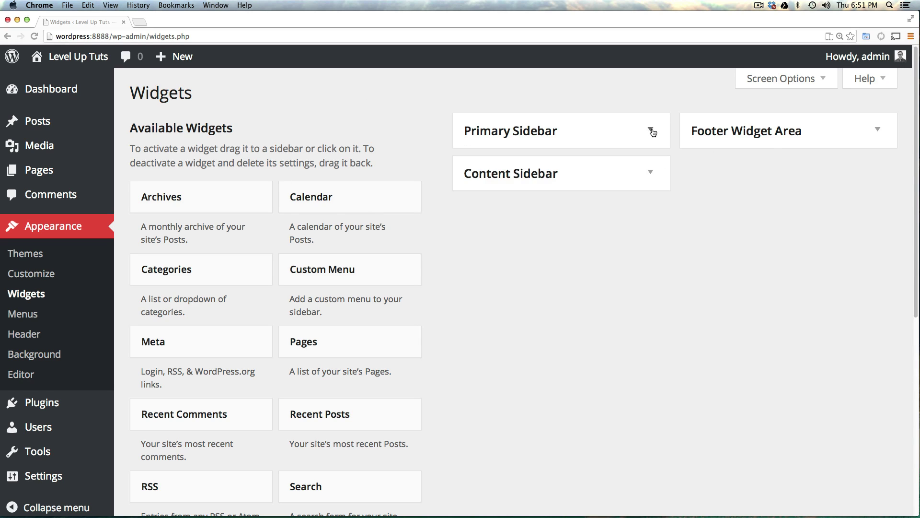
left_click(650, 129)
left_click(767, 142)
left_click(859, 132)
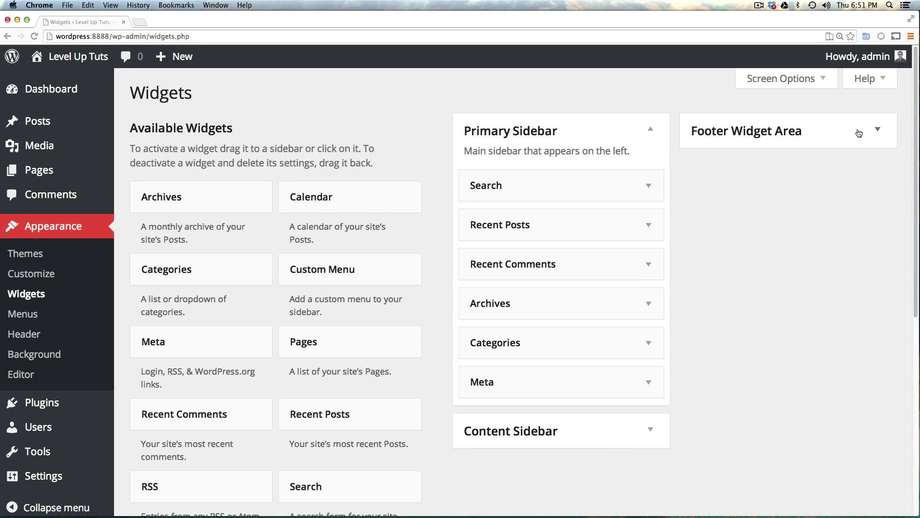
left_click(591, 133)
left_click(636, 144)
left_click(635, 144)
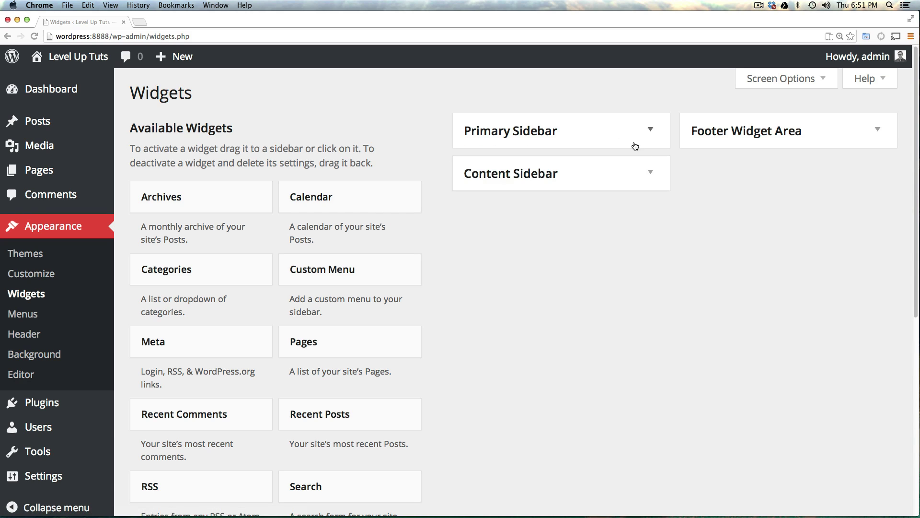
left_click(658, 178)
left_click(651, 173)
Expand the Primary Sidebar to list its six widgets, from Search down to Meta.
left_click(594, 141)
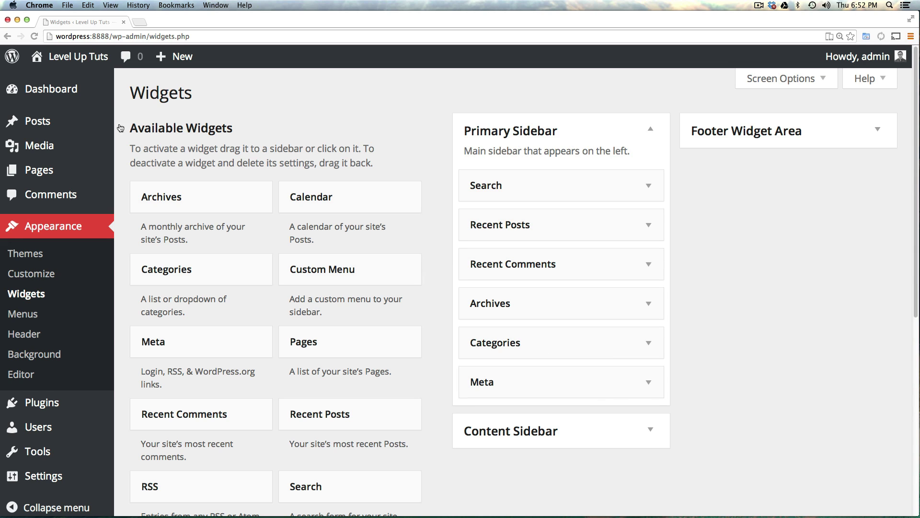
Open the live Level Up Tuts site in a new tab and scroll down to its sidebar's Meta links.
right_click(67, 60)
left_click(95, 66)
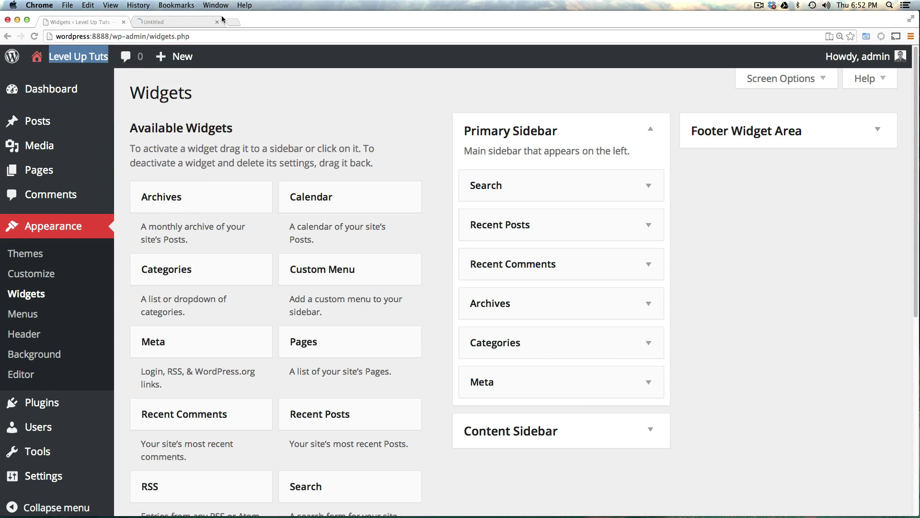
left_click(151, 22)
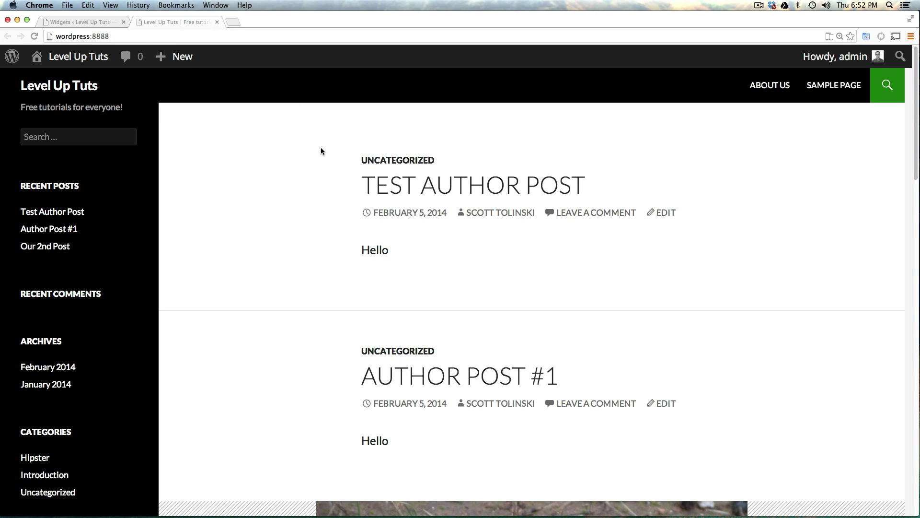
left_click(67, 138)
left_click_drag(86, 292, 1, 297)
scroll(46, 306, "down", 1)
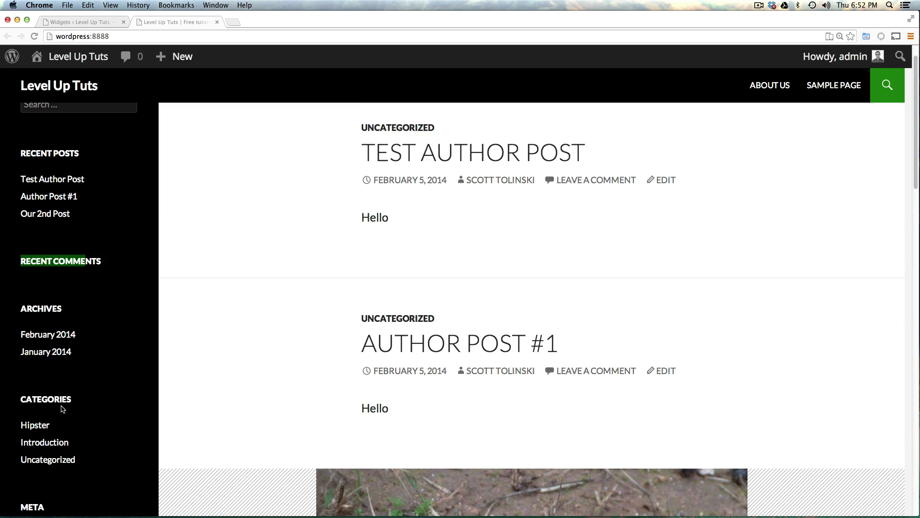
scroll(61, 408, "down", 4)
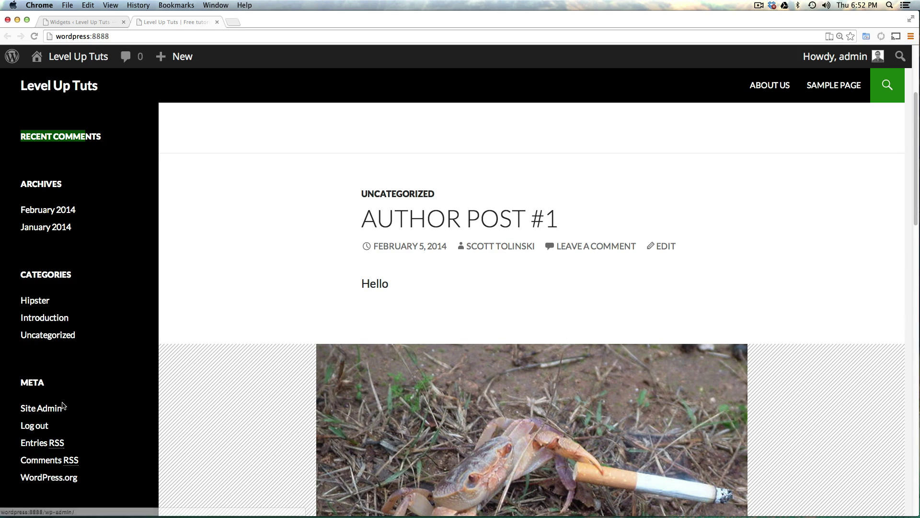
Drag Meta out of the Primary Sidebar, leaving five widgets, and check the live site's sidebar.
left_click(94, 24)
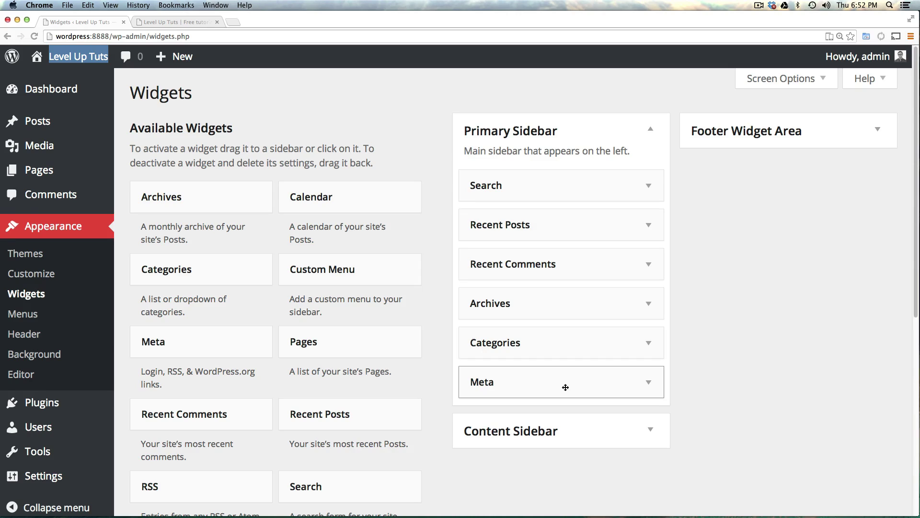
left_click_drag(565, 384, 227, 358)
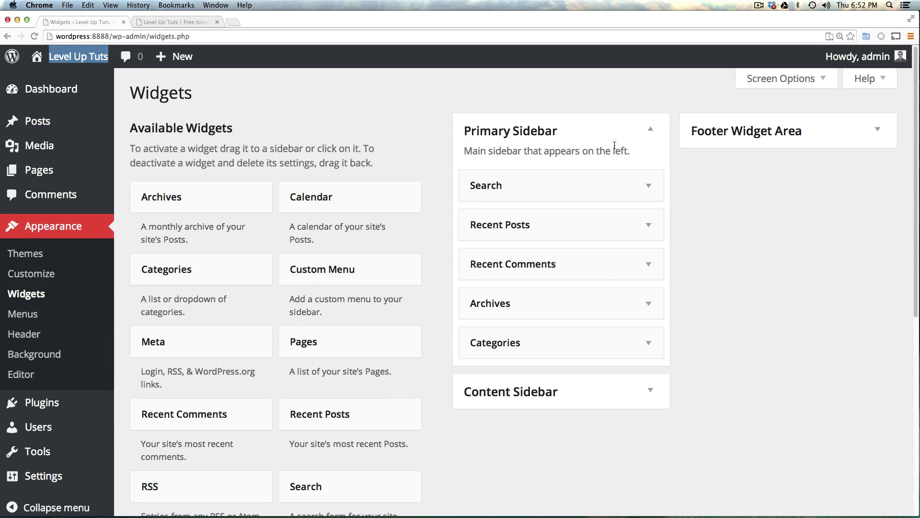
scroll(280, 294, "down", 7)
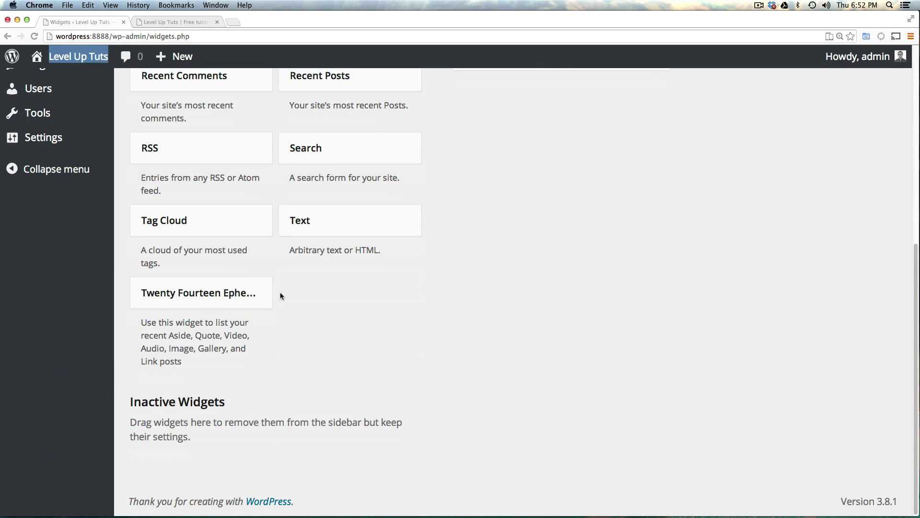
scroll(280, 296, "up", 7)
scroll(280, 297, "down", 7)
scroll(281, 297, "up", 7)
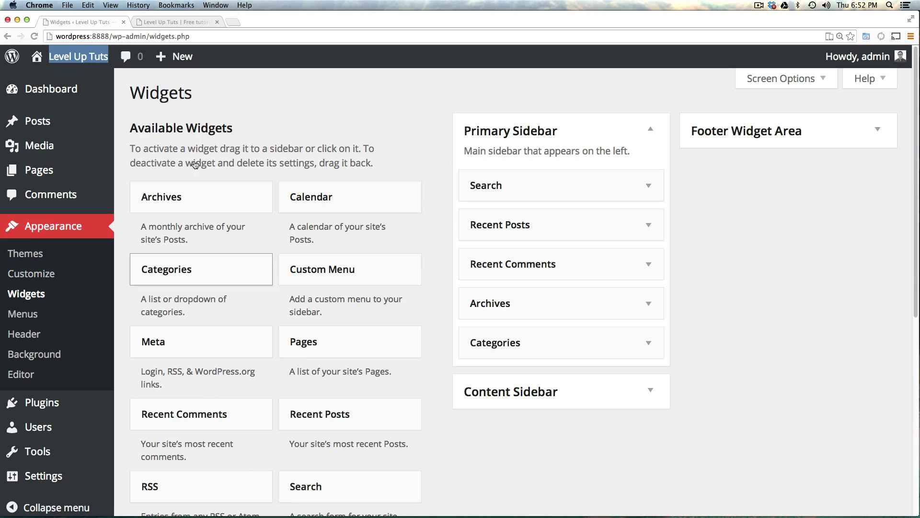
left_click(174, 24)
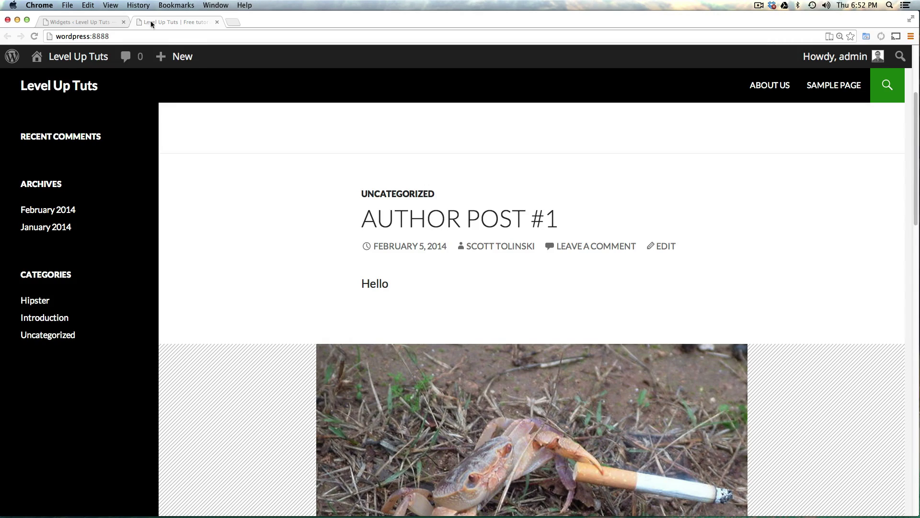
left_click(105, 21)
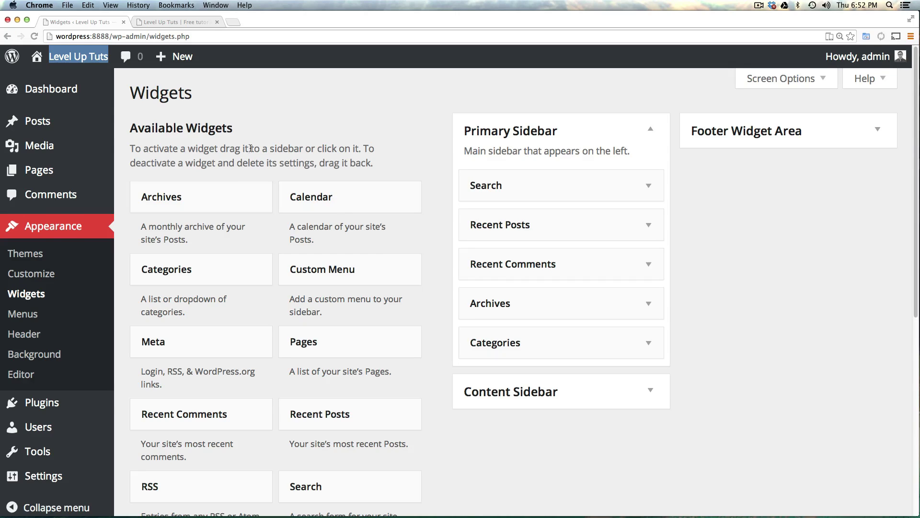
Drag the Tag Cloud widget into the Primary Sidebar between Recent Comments and Archives.
scroll(316, 158, "down", 10)
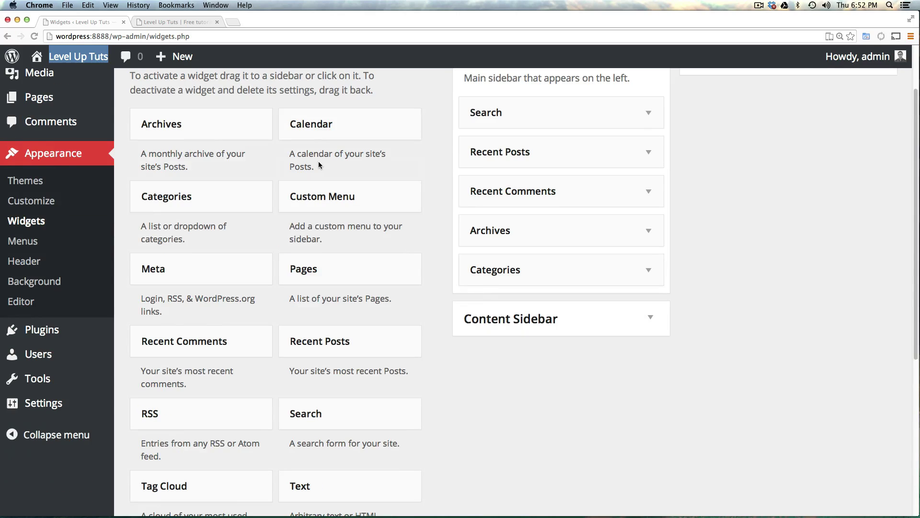
scroll(320, 167, "up", 3)
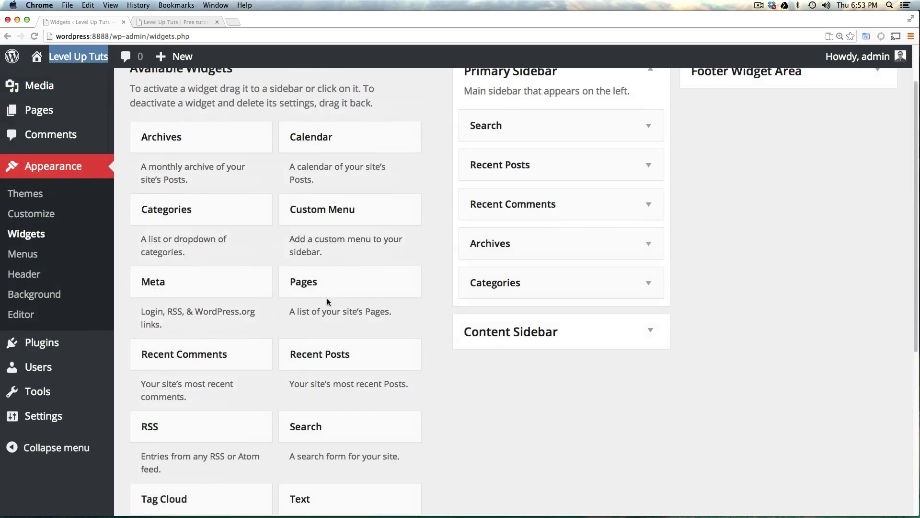
scroll(340, 270, "down", 2)
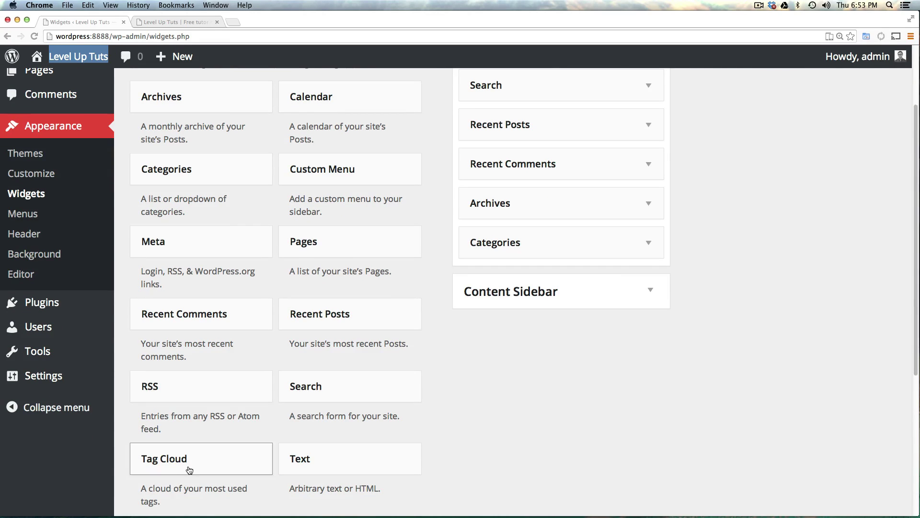
left_click_drag(190, 470, 526, 213)
mouse_move(594, 200)
left_mouse_down()
mouse_move(594, 138)
mouse_move(595, 209)
mouse_move(594, 117)
mouse_move(595, 211)
left_mouse_up()
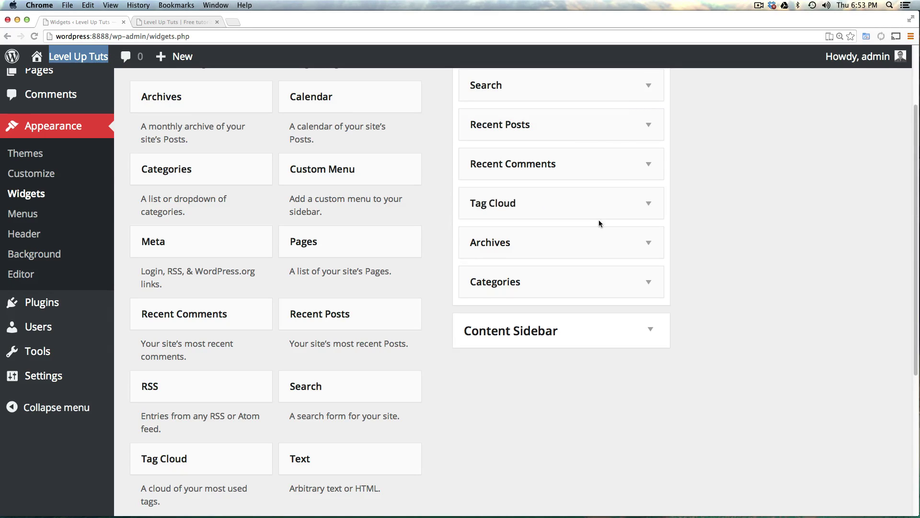
Title the Tag Cloud widget 'Tags', keep the Tags taxonomy, and save it.
left_click(650, 205)
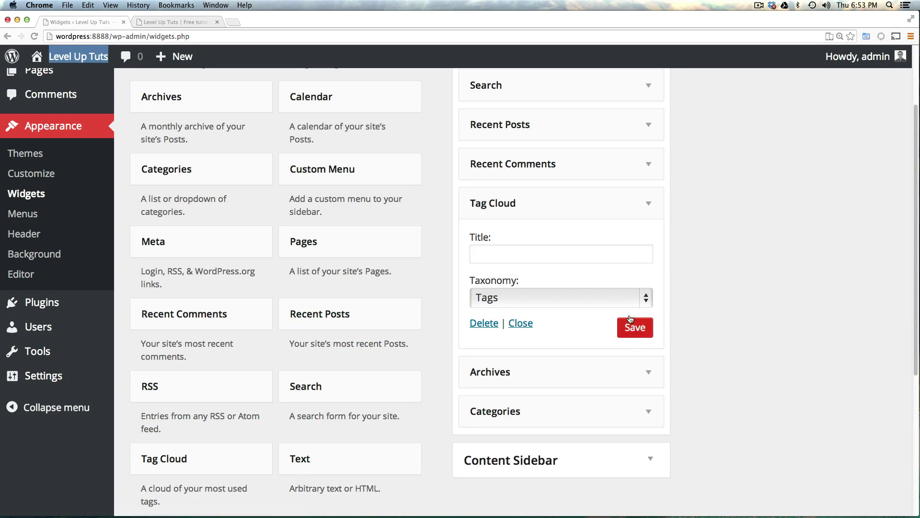
left_click(543, 245)
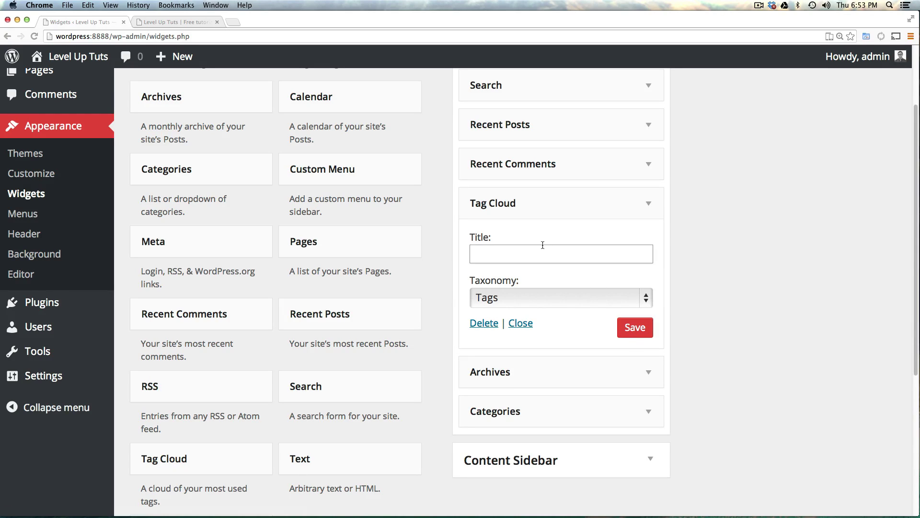
type("Tags")
left_click(536, 301)
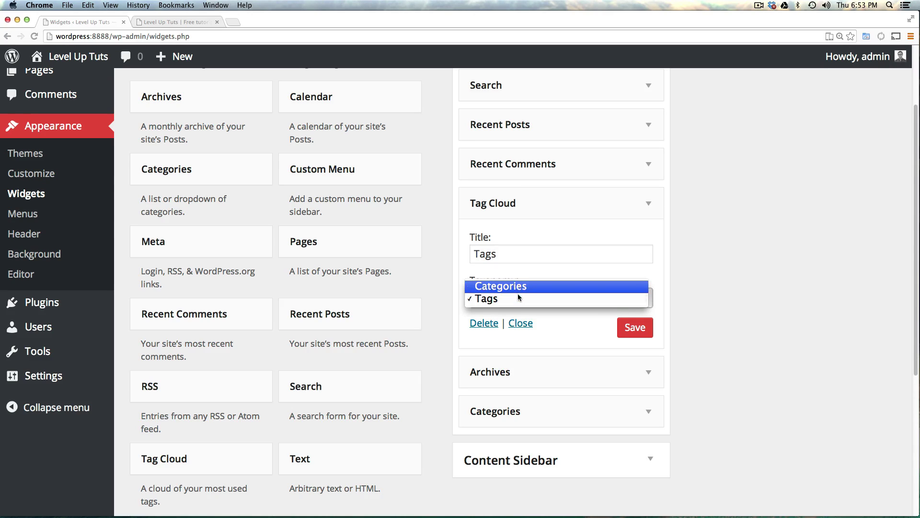
left_click(518, 299)
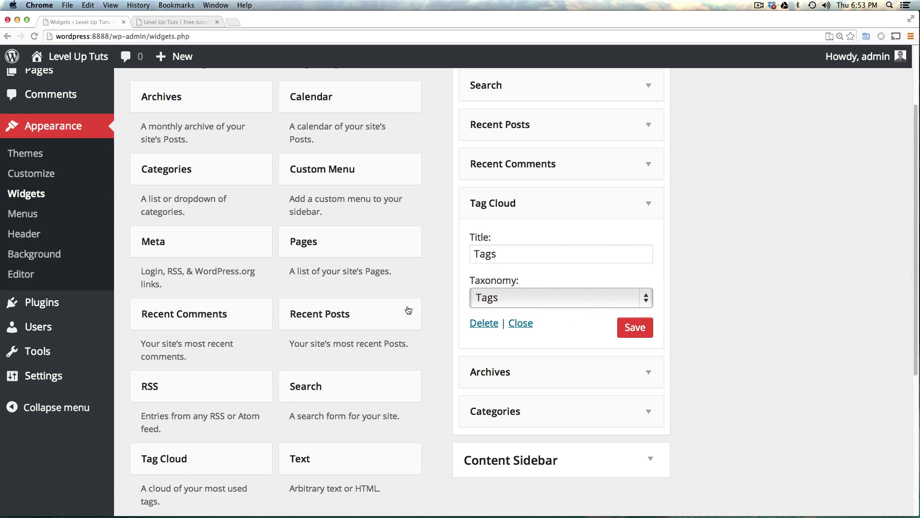
left_click(644, 332)
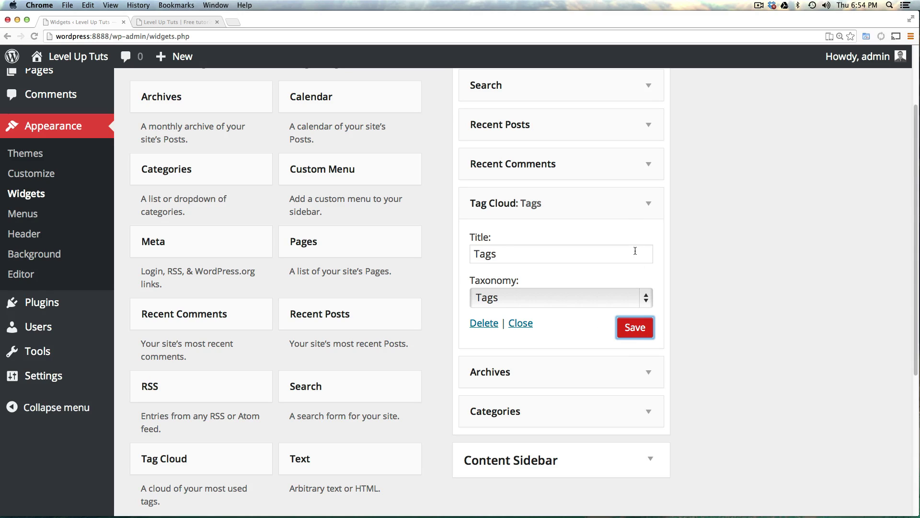
left_click(650, 207)
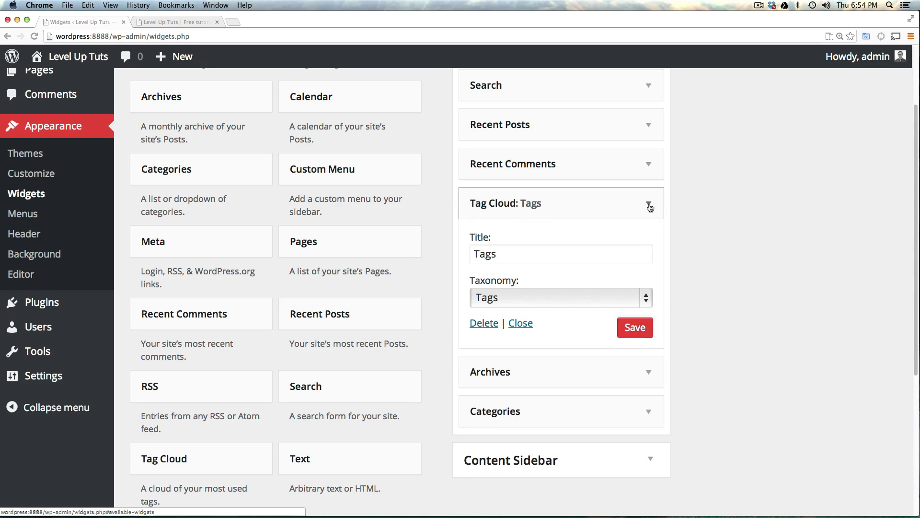
Look over the Recent Posts widget's settings without changing them, then view the live site.
left_click(649, 126)
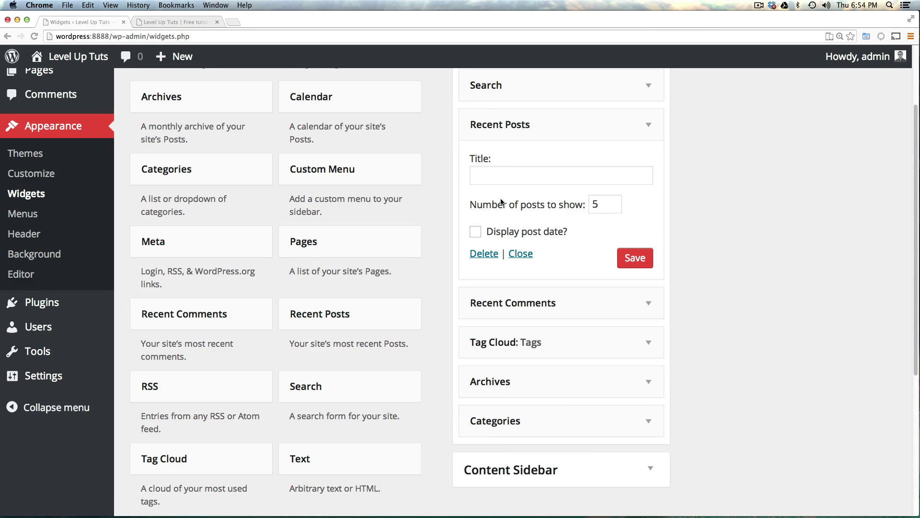
left_click(577, 205)
triple_click(619, 174)
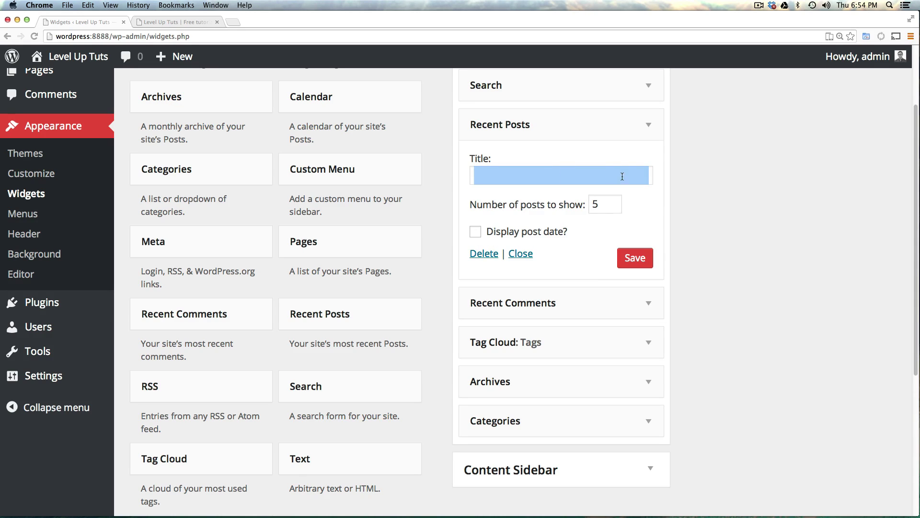
left_click(626, 126)
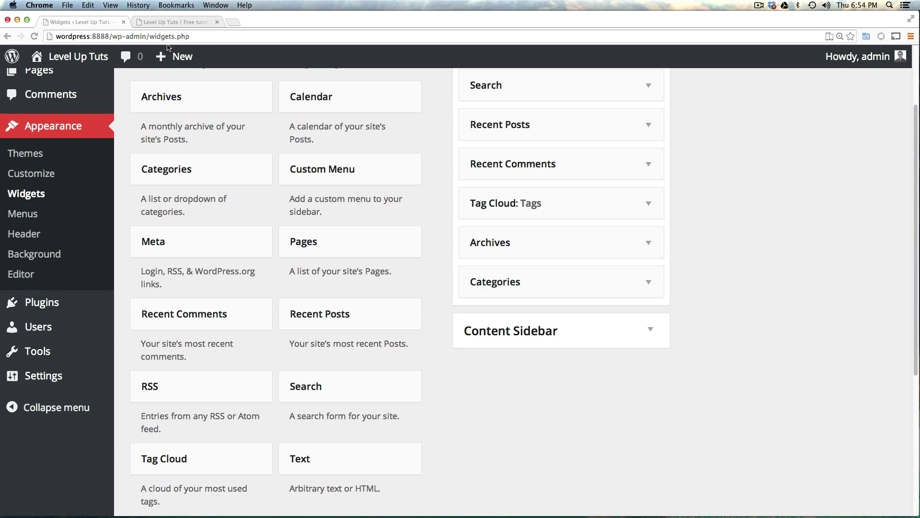
left_click(168, 22)
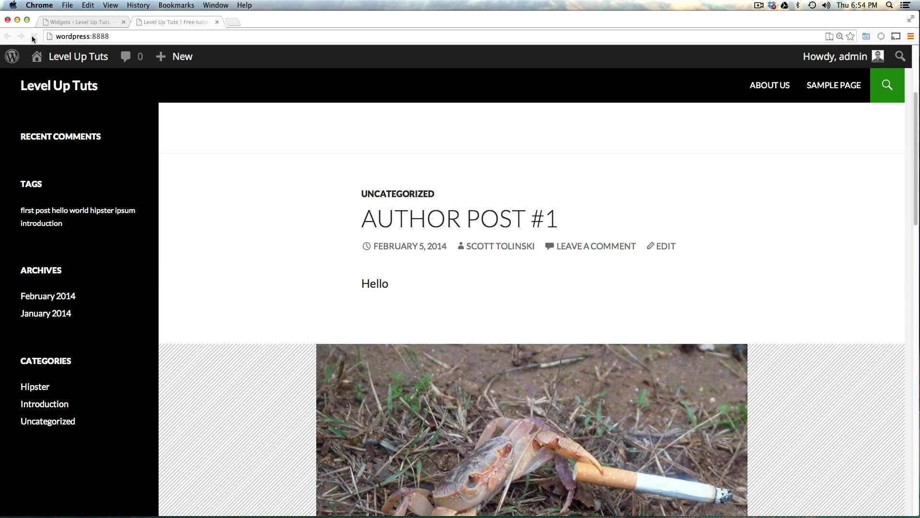
Confirm the TAGS heading appears in the live sidebar, then go back to the Widgets page.
left_click_drag(30, 184, 43, 184)
left_click_drag(43, 184, 21, 184)
left_click(146, 240)
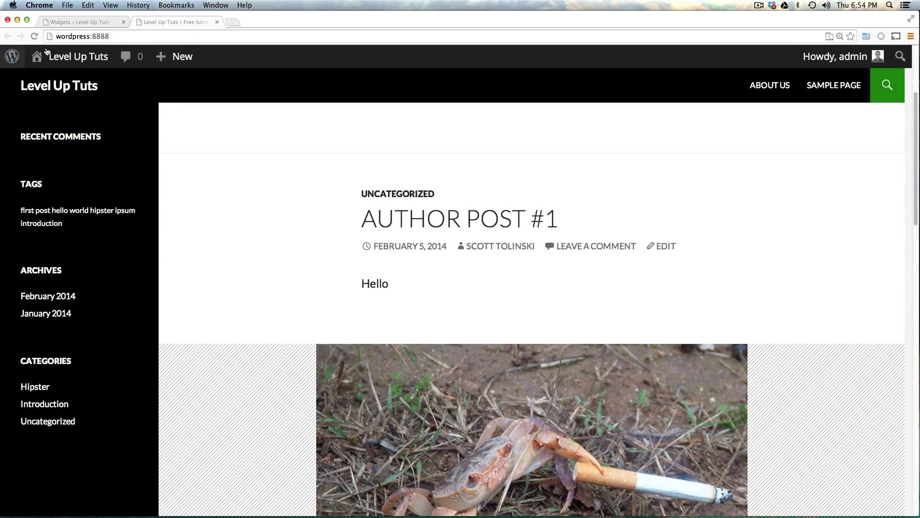
left_click(97, 23)
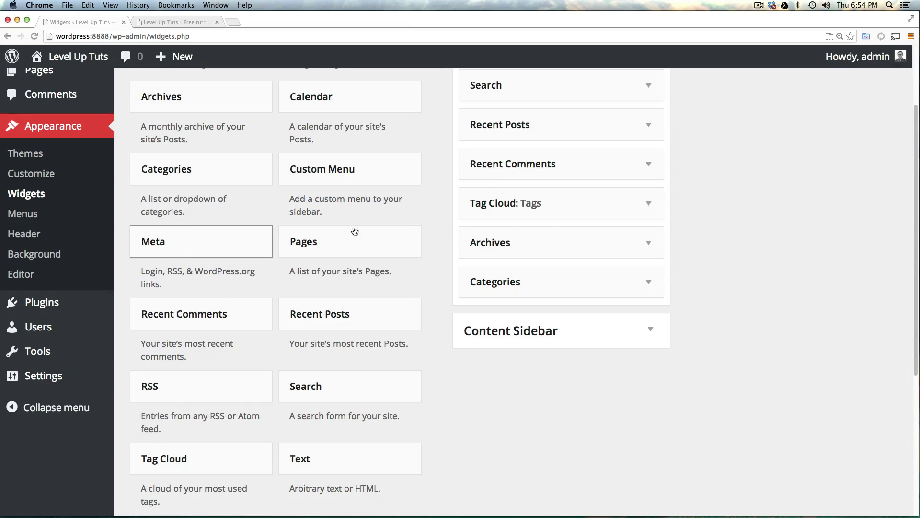
Drag the Meta widget into the Footer Widget Area and save it.
scroll(547, 230, "up", 3)
left_click(644, 135)
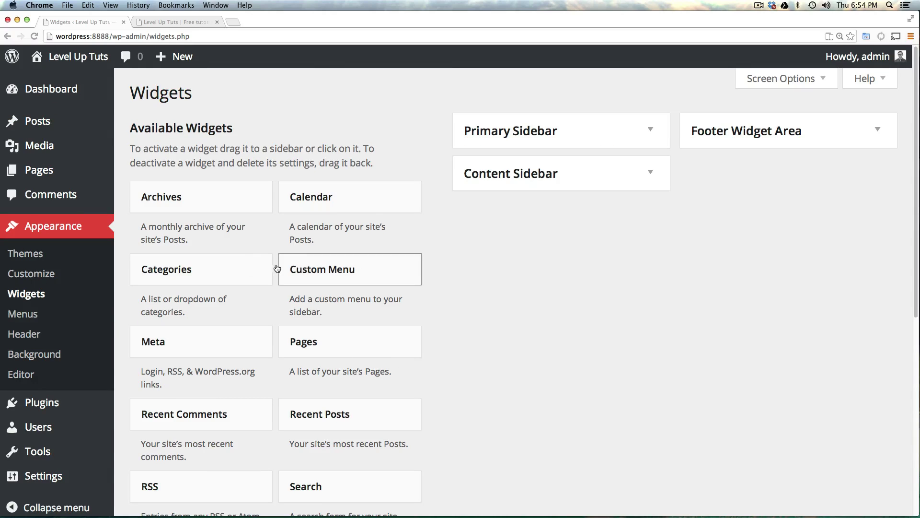
left_click_drag(173, 343, 772, 134)
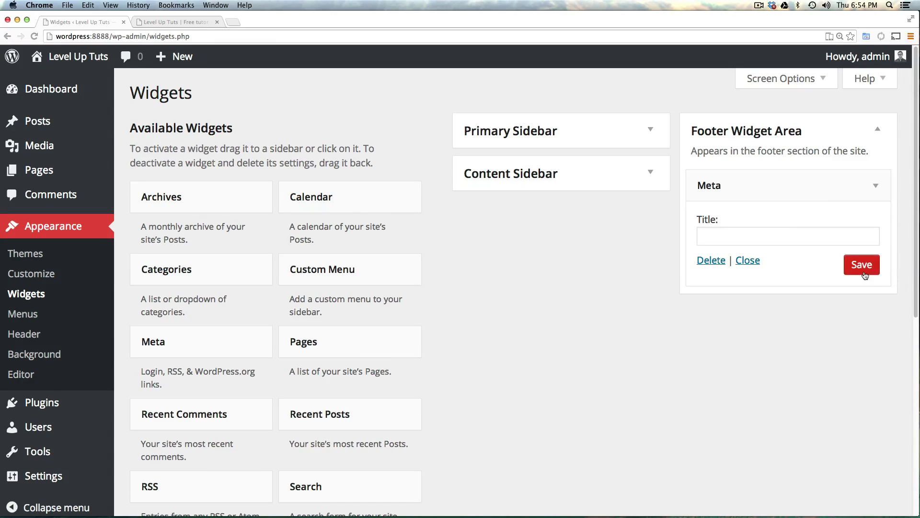
left_click(863, 270)
Reload the live site and scroll to the footer to verify the Meta links.
left_click(175, 20)
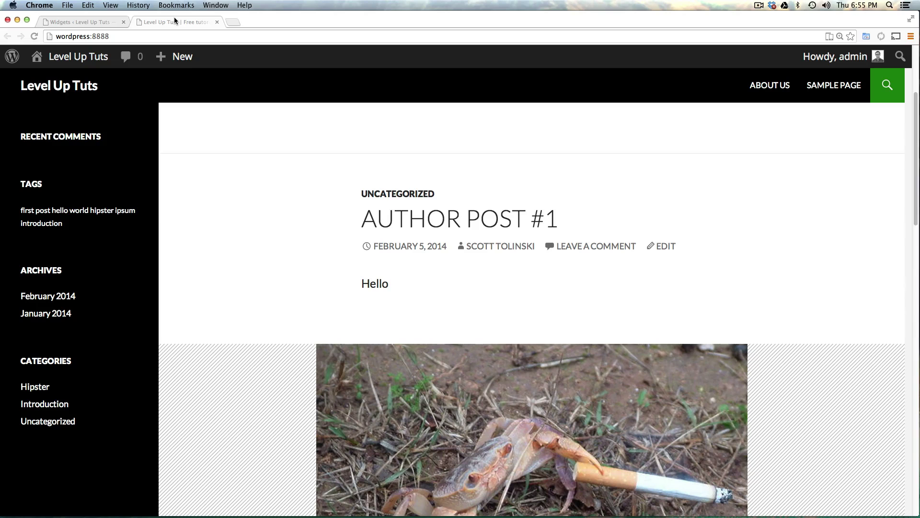
left_click(77, 56)
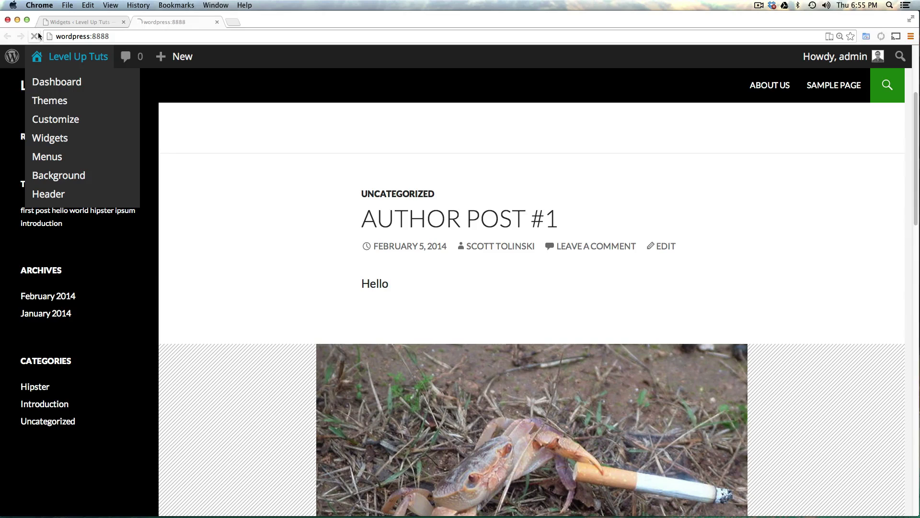
scroll(228, 263, "down", 15)
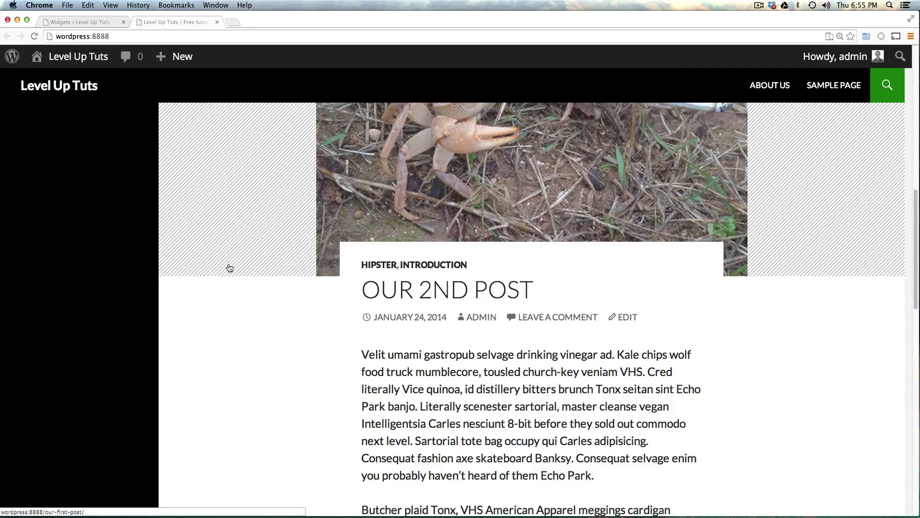
scroll(229, 267, "down", 5)
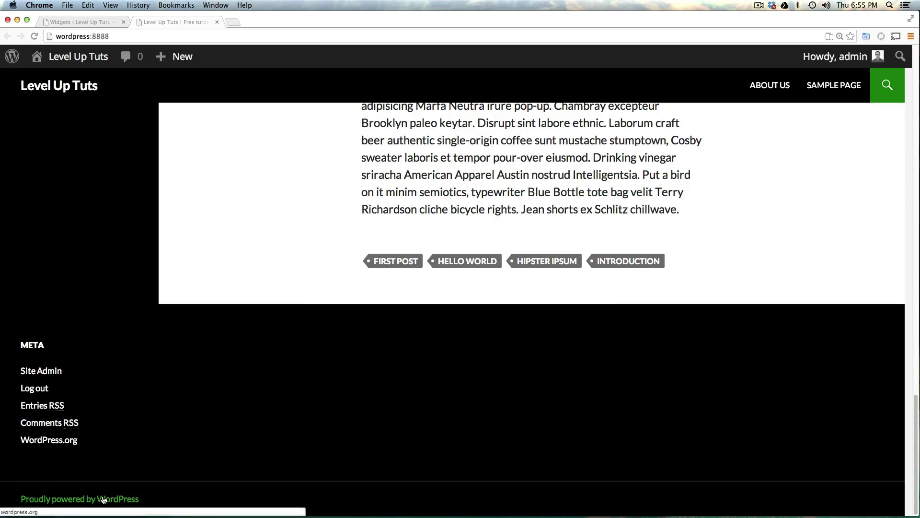
left_click(42, 23)
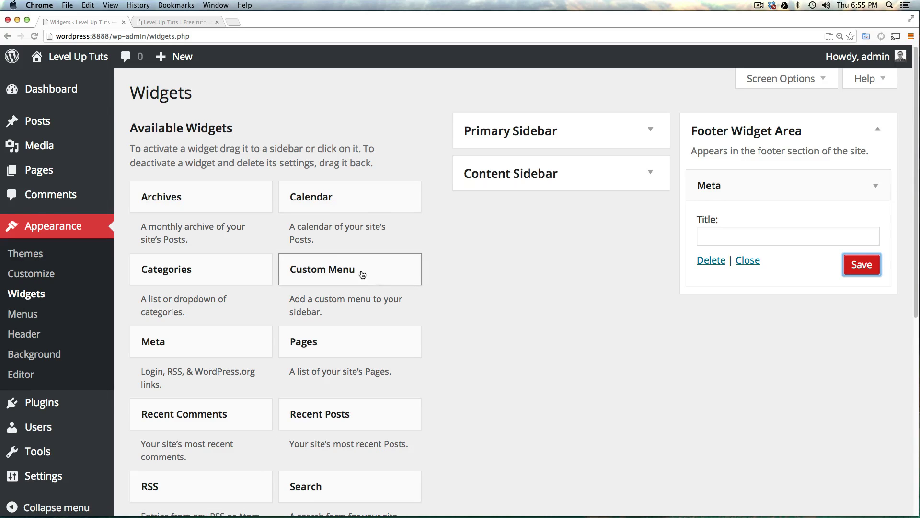
scroll(372, 136, "down", 1)
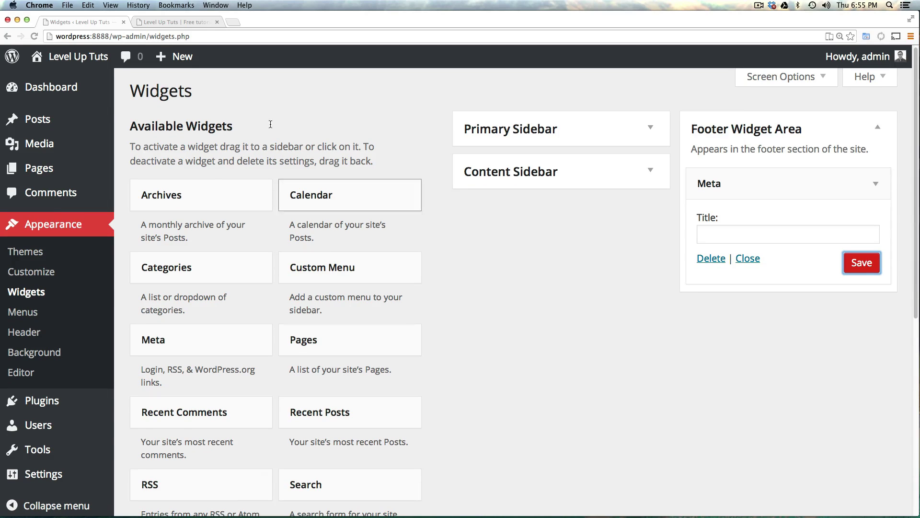
scroll(240, 211, "down", 5)
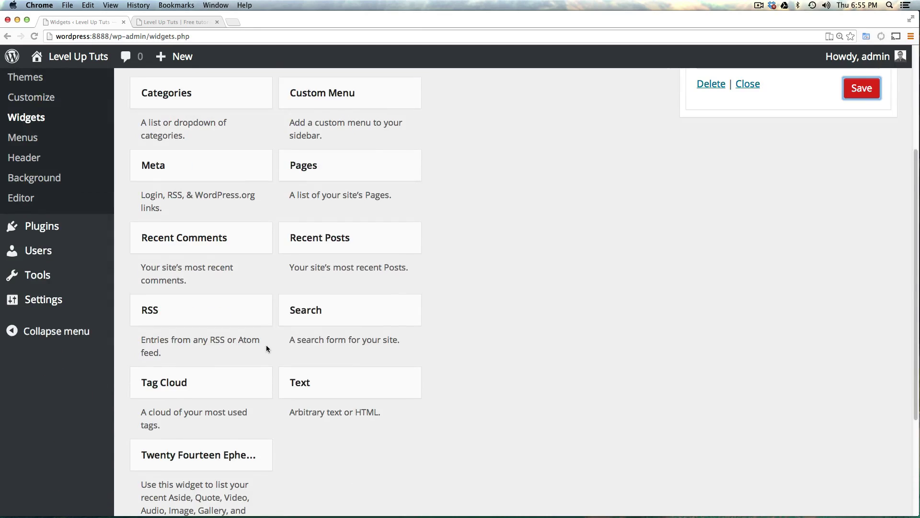
scroll(266, 346, "down", 2)
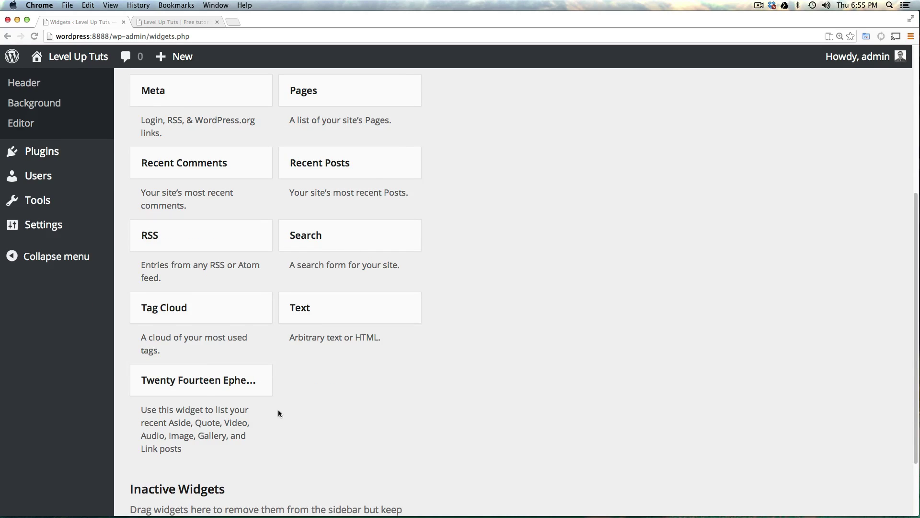
scroll(279, 413, "down", 3)
scroll(279, 413, "up", 10)
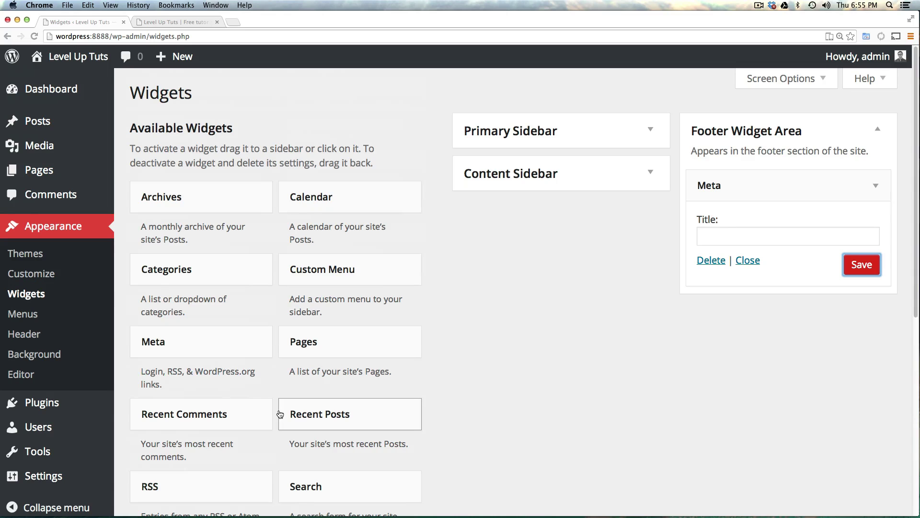